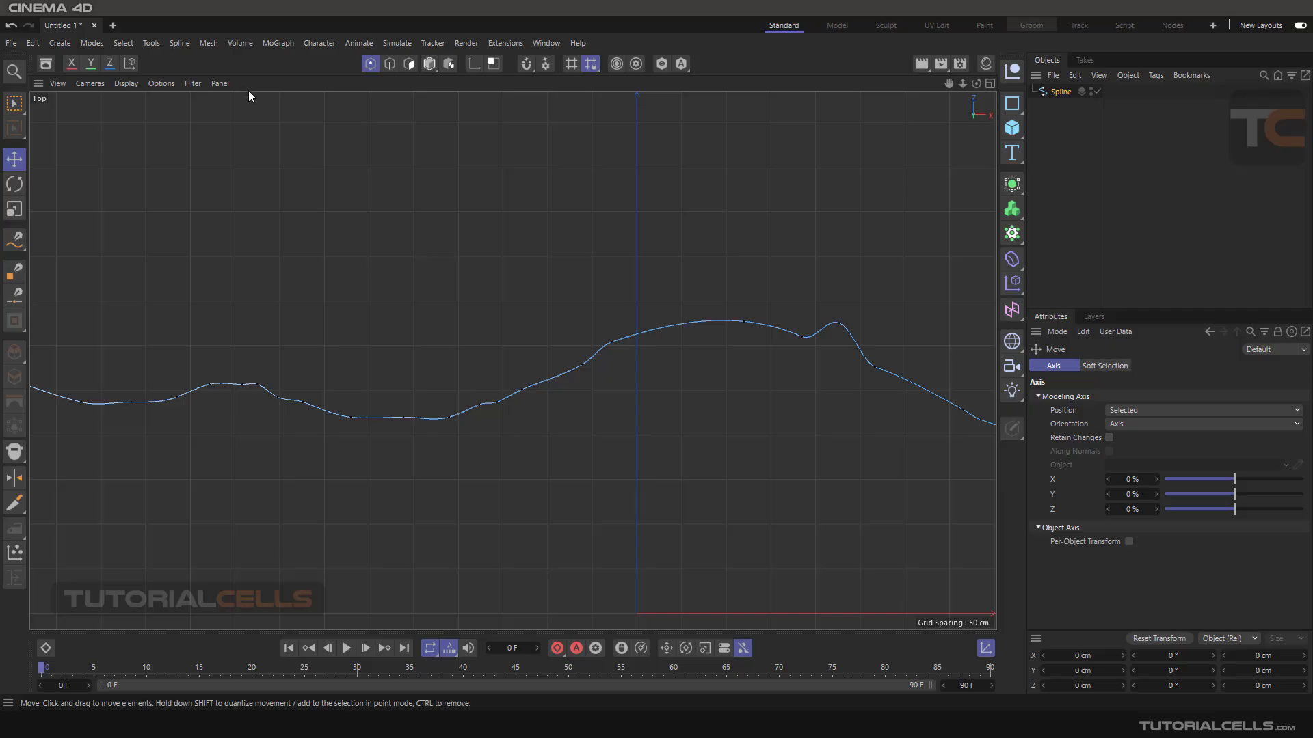
# - Browse the spline commands, recentre the Top view and pick the dip and peak points
pyautogui.click(183, 43)
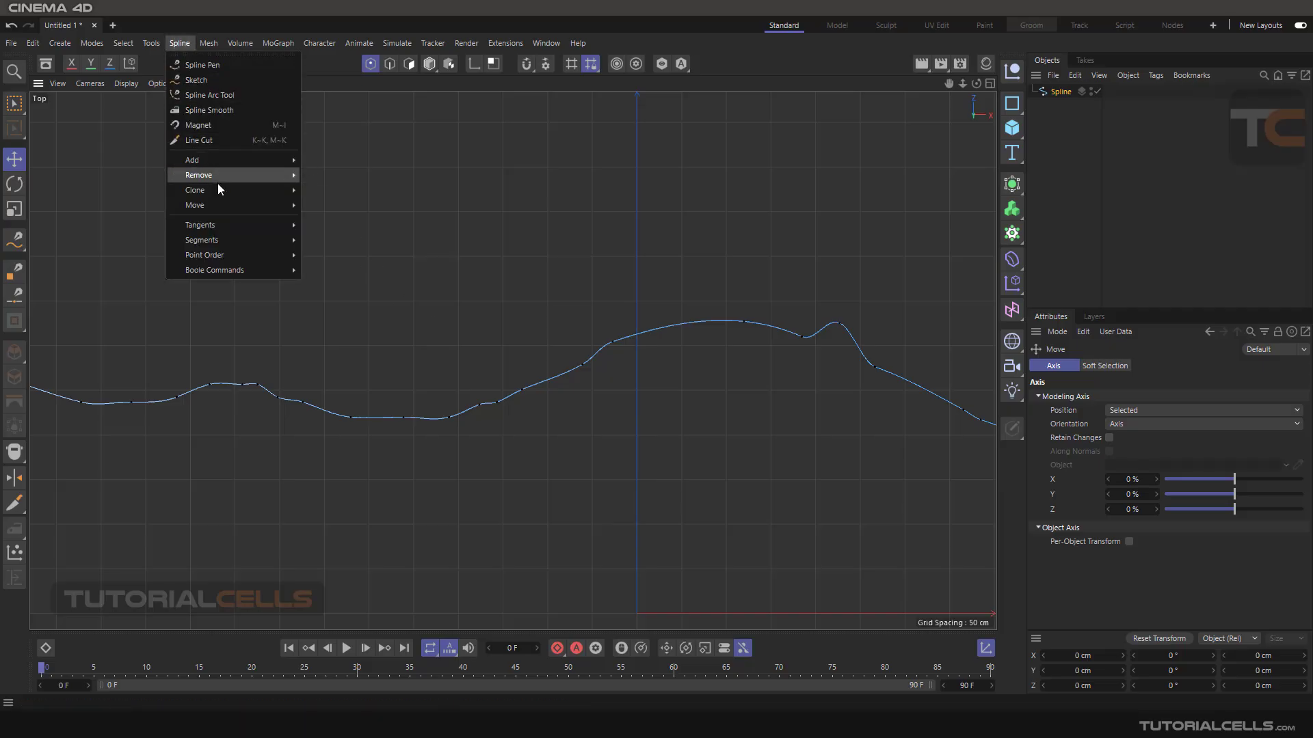
pyautogui.moveTo(195, 206)
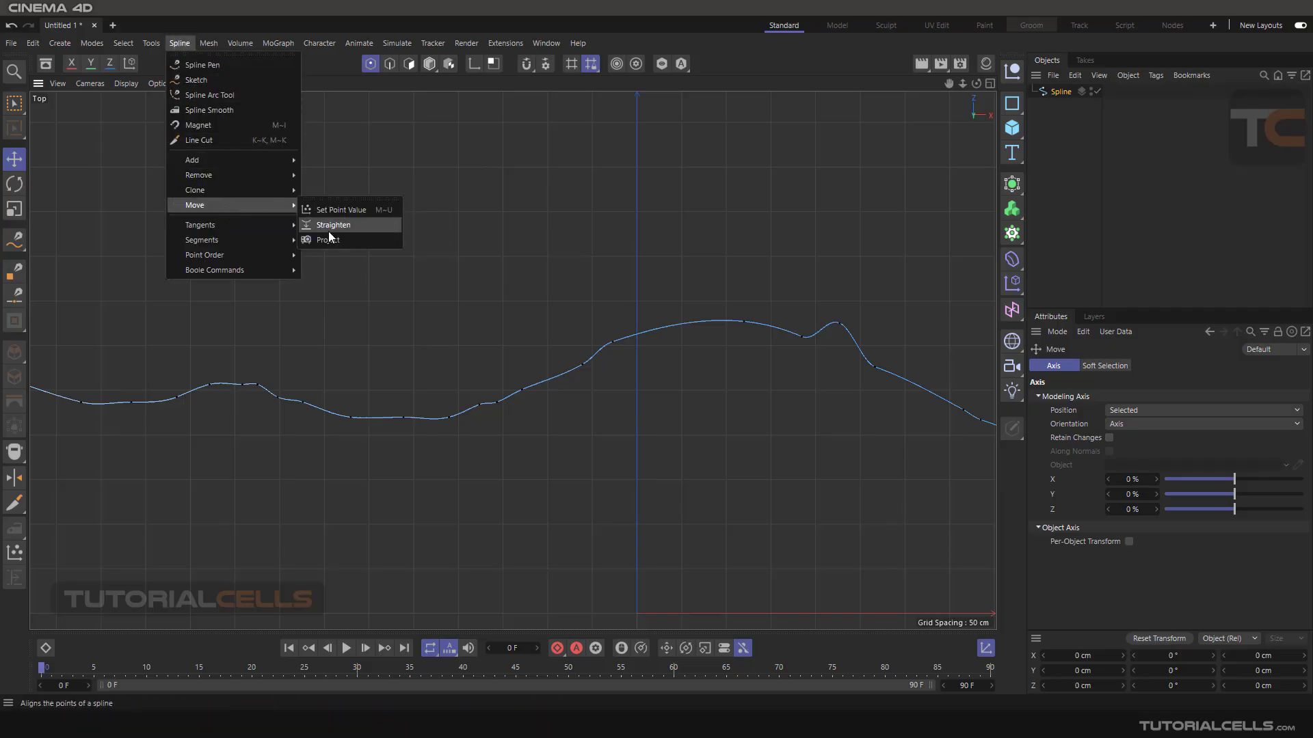
pyautogui.click(599, 300)
pyautogui.scroll(-2, 629, 312)
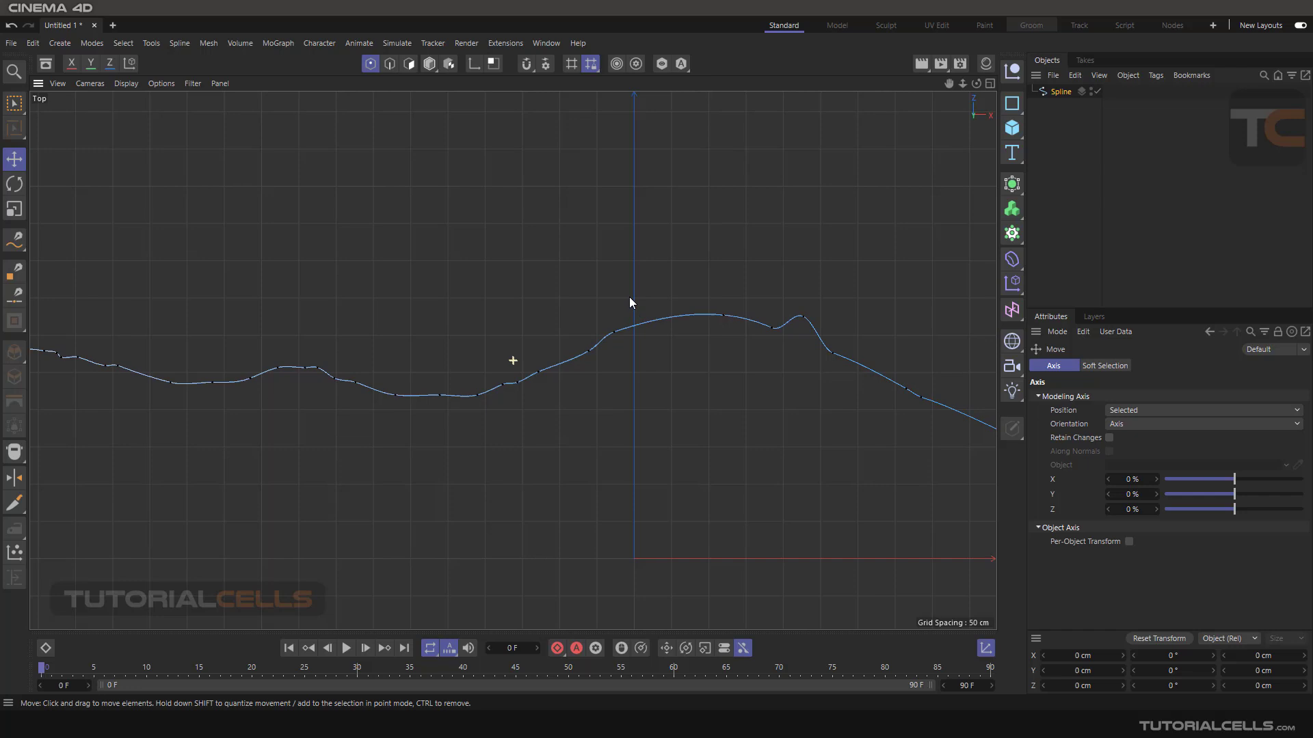
pyautogui.moveTo(636, 311); pyautogui.dragTo(606, 278, button='middle')
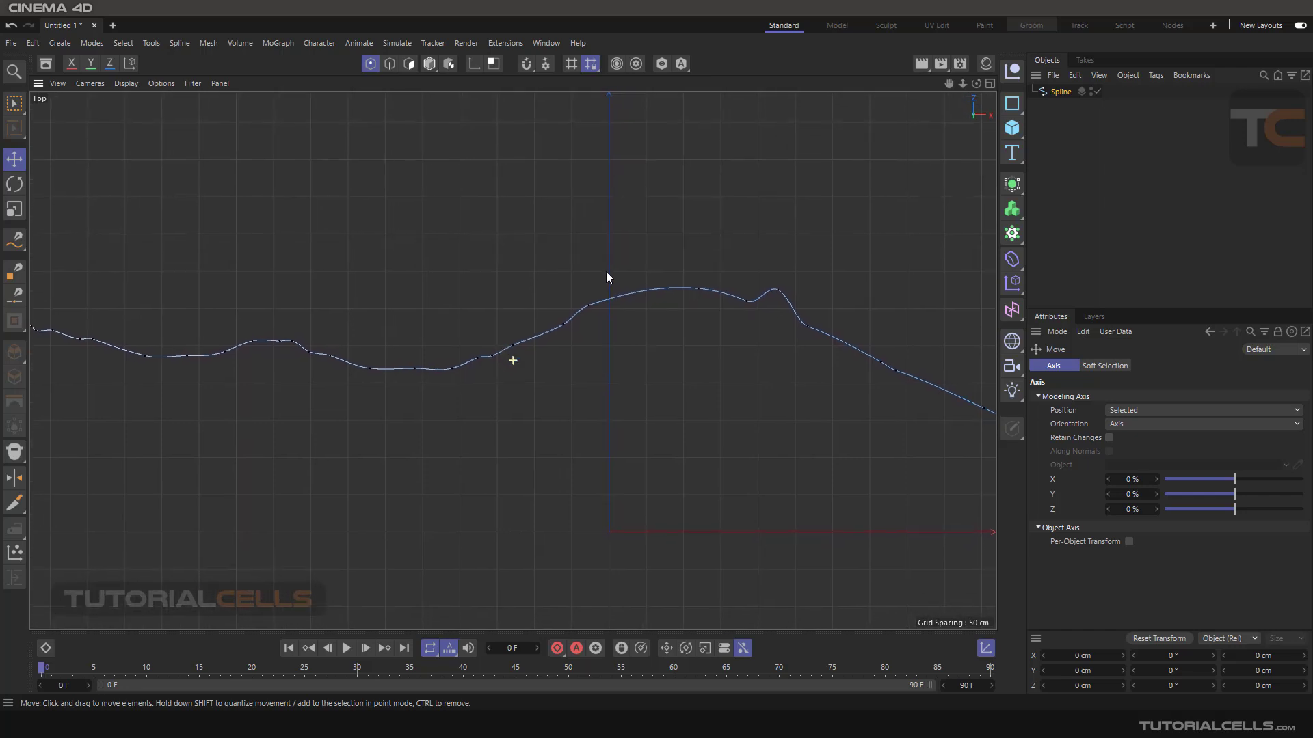
pyautogui.click(452, 369)
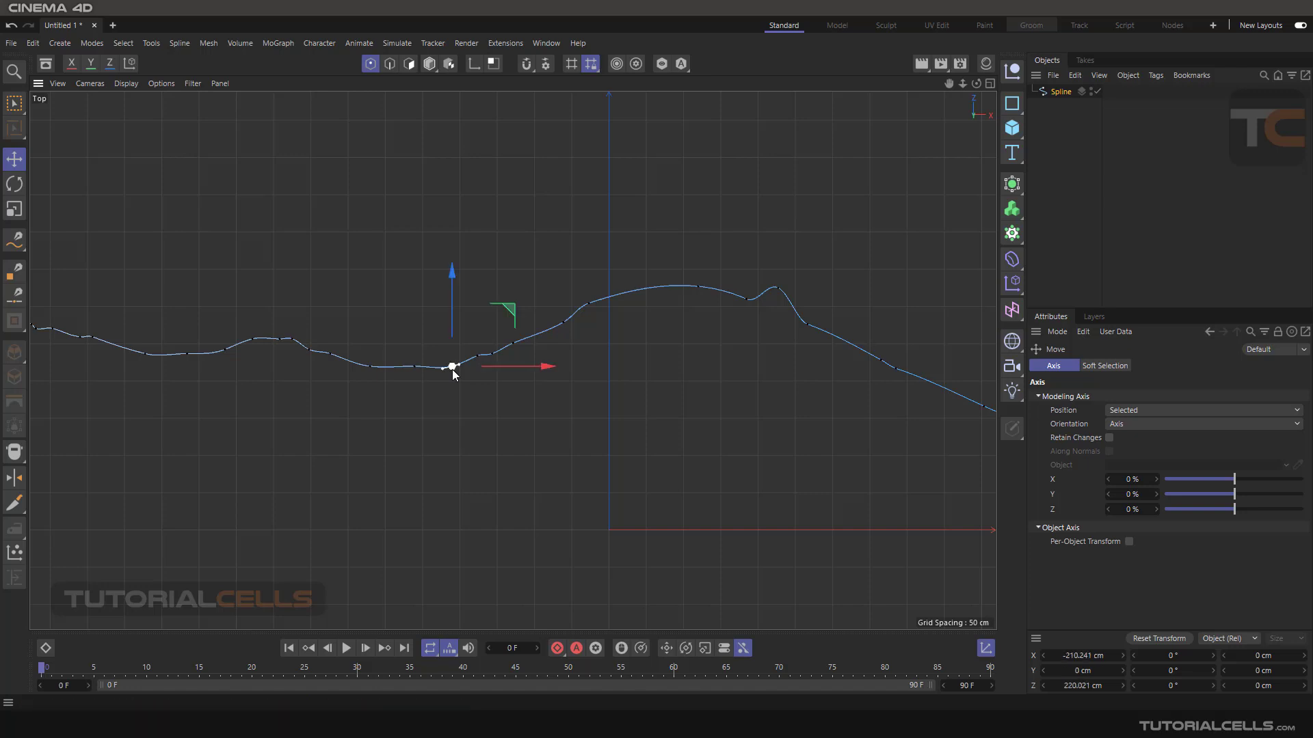
pyautogui.click(809, 325)
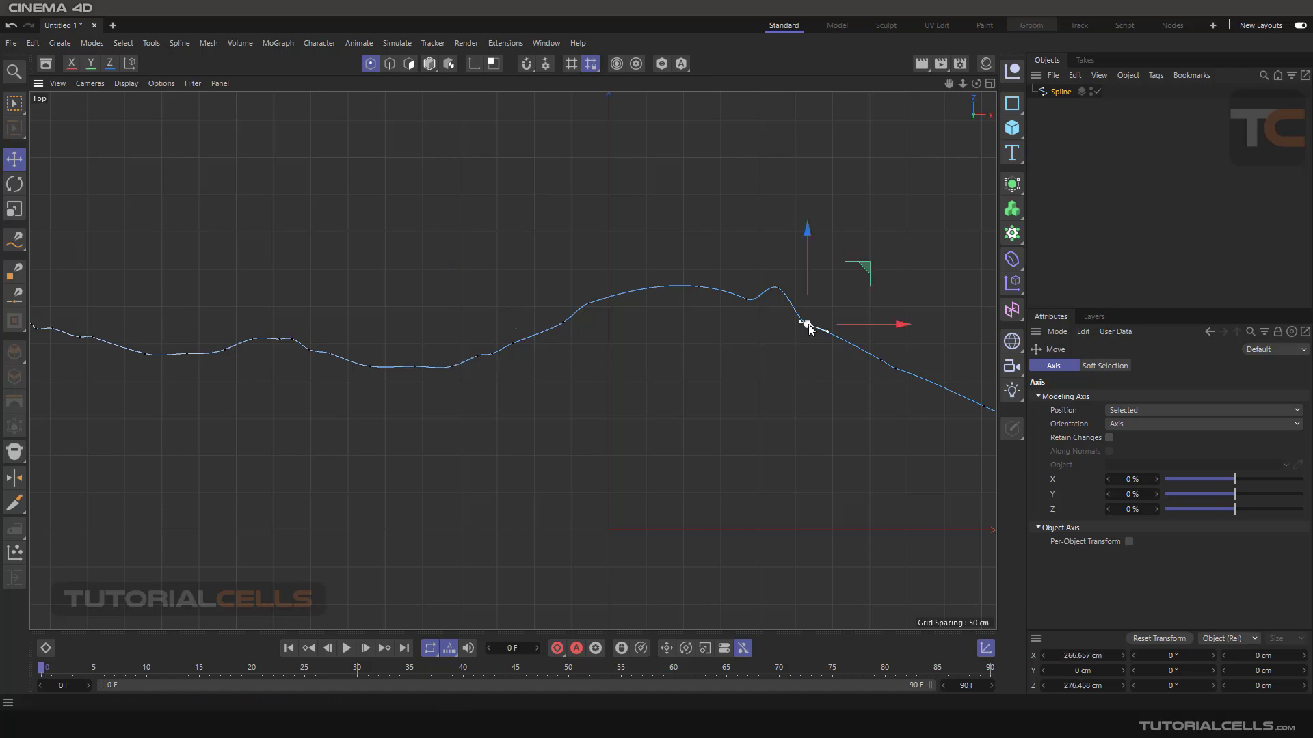
# - Rectangle-select the points between the dip and peak and Straighten them into a line
pyautogui.click(21, 102)
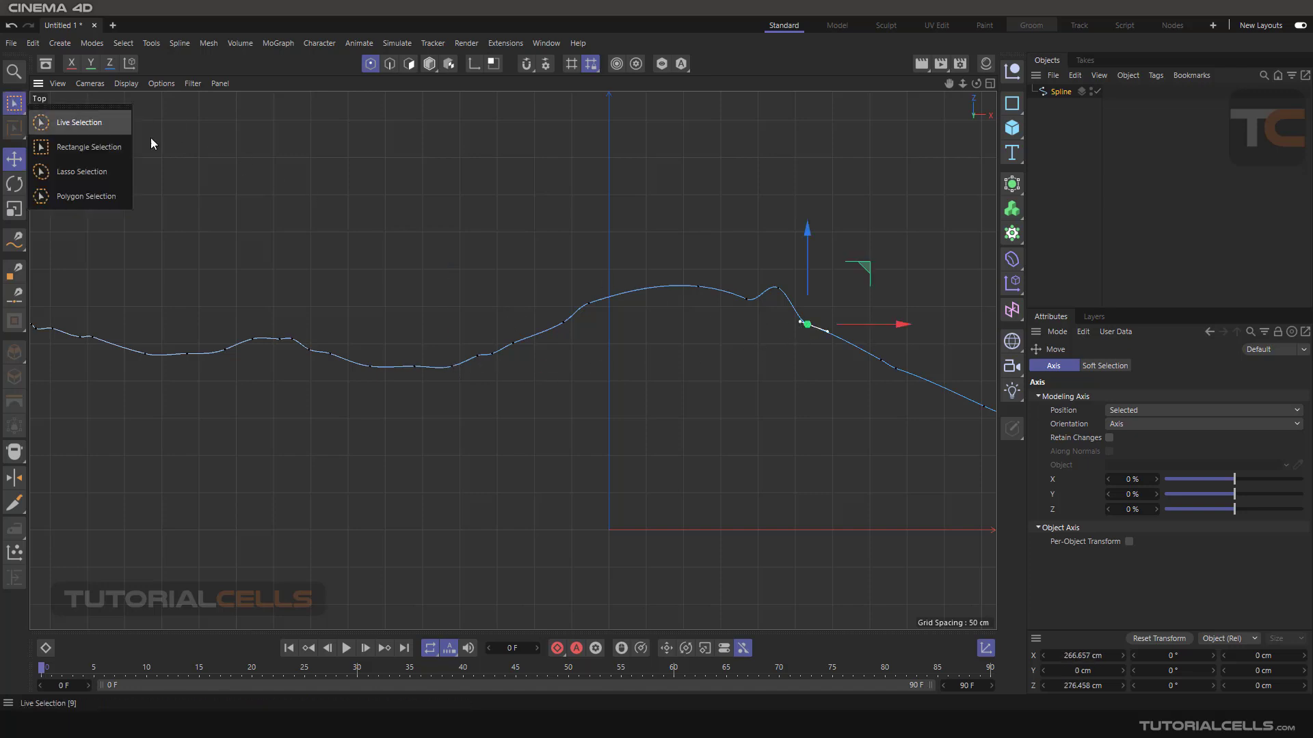
pyautogui.click(114, 147)
pyautogui.moveTo(444, 173); pyautogui.dragTo(847, 499)
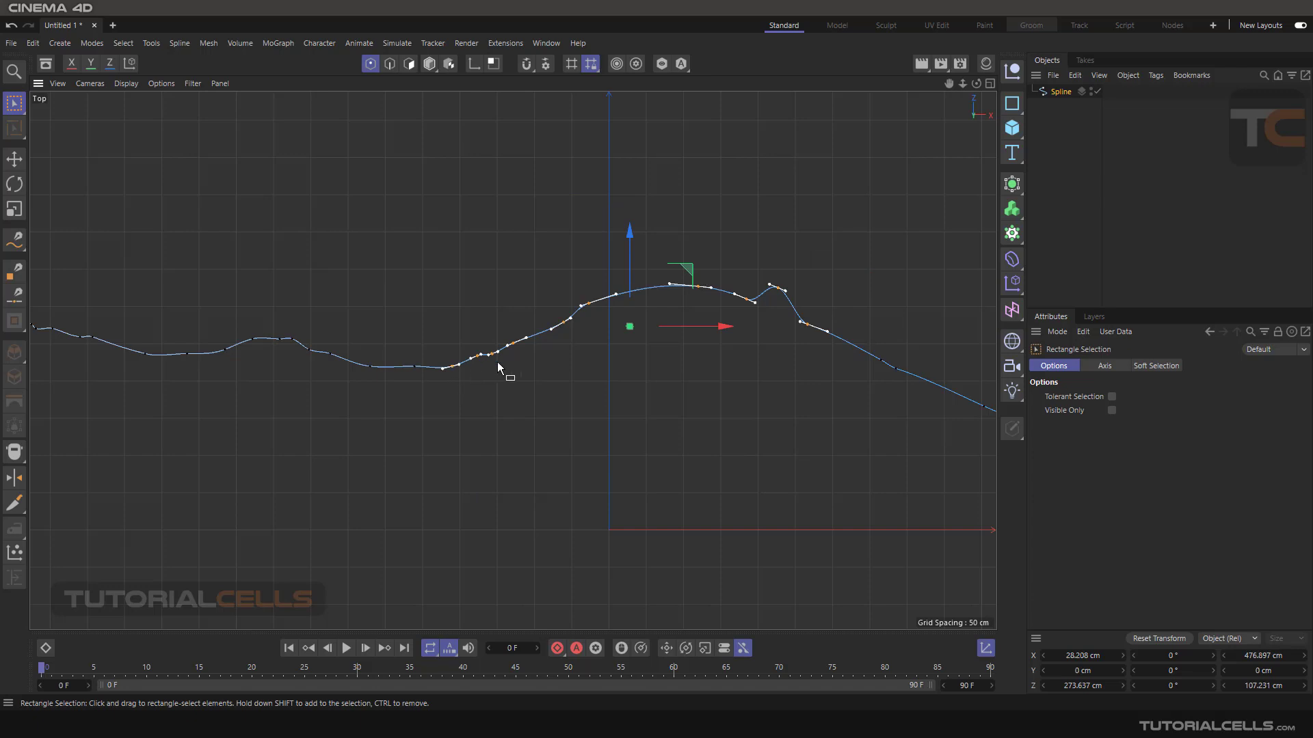
pyautogui.rightClick(460, 198)
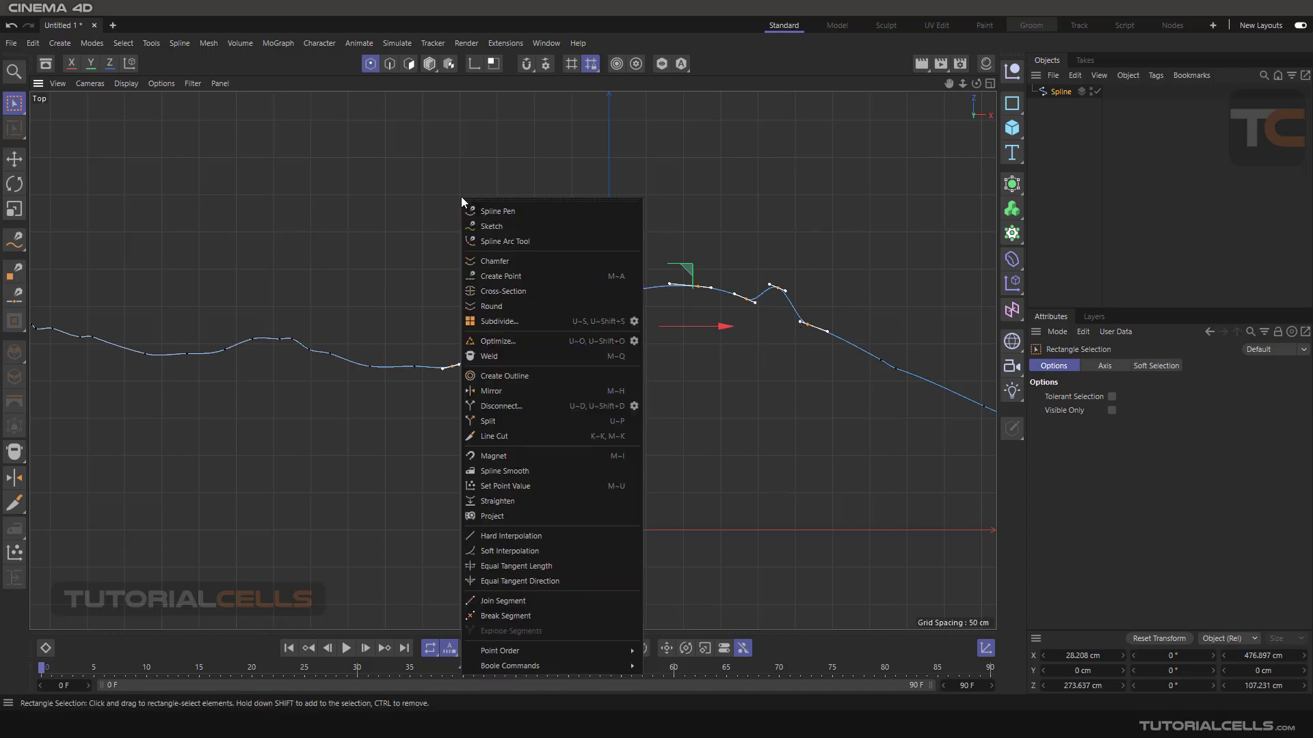
pyautogui.click(502, 502)
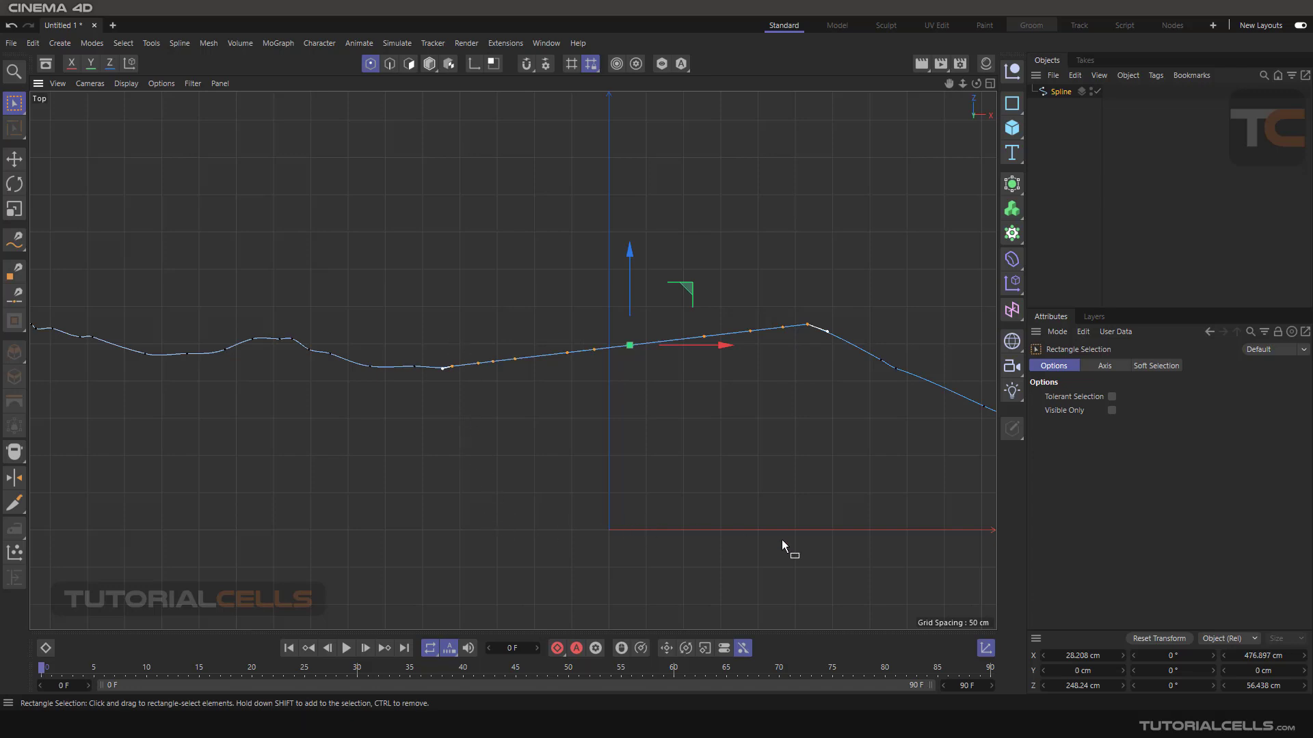
pyautogui.moveTo(727, 478); pyautogui.dragTo(713, 473, button='middle')
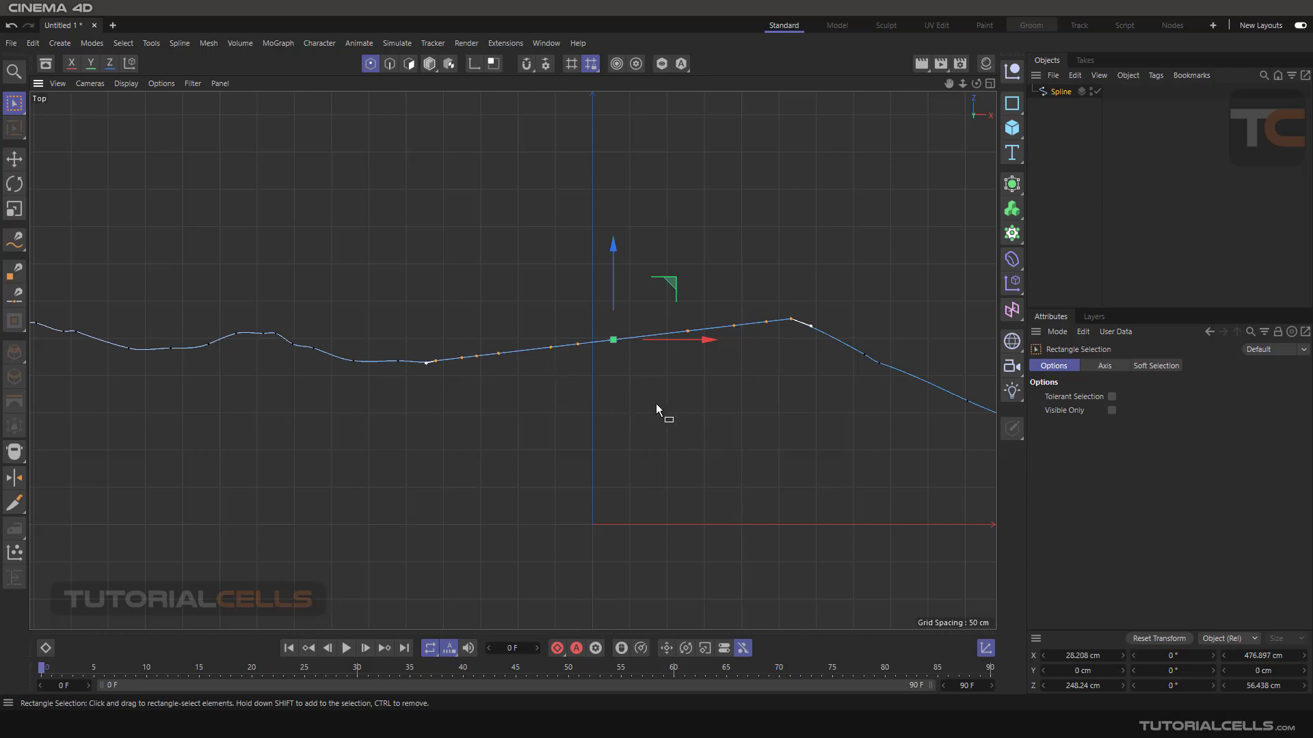
# - Open Set Point Value for the selected points, first leaving Z unchanged
pyautogui.rightClick(761, 407)
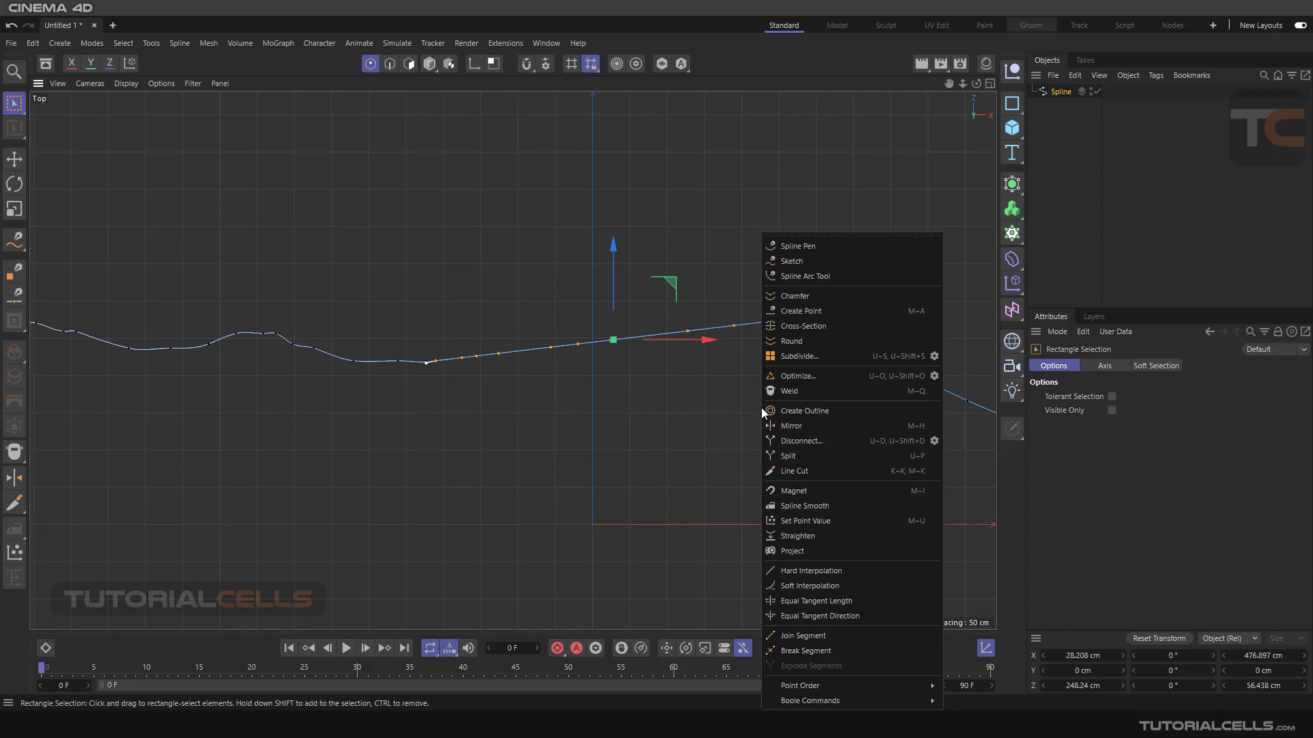
pyautogui.click(804, 521)
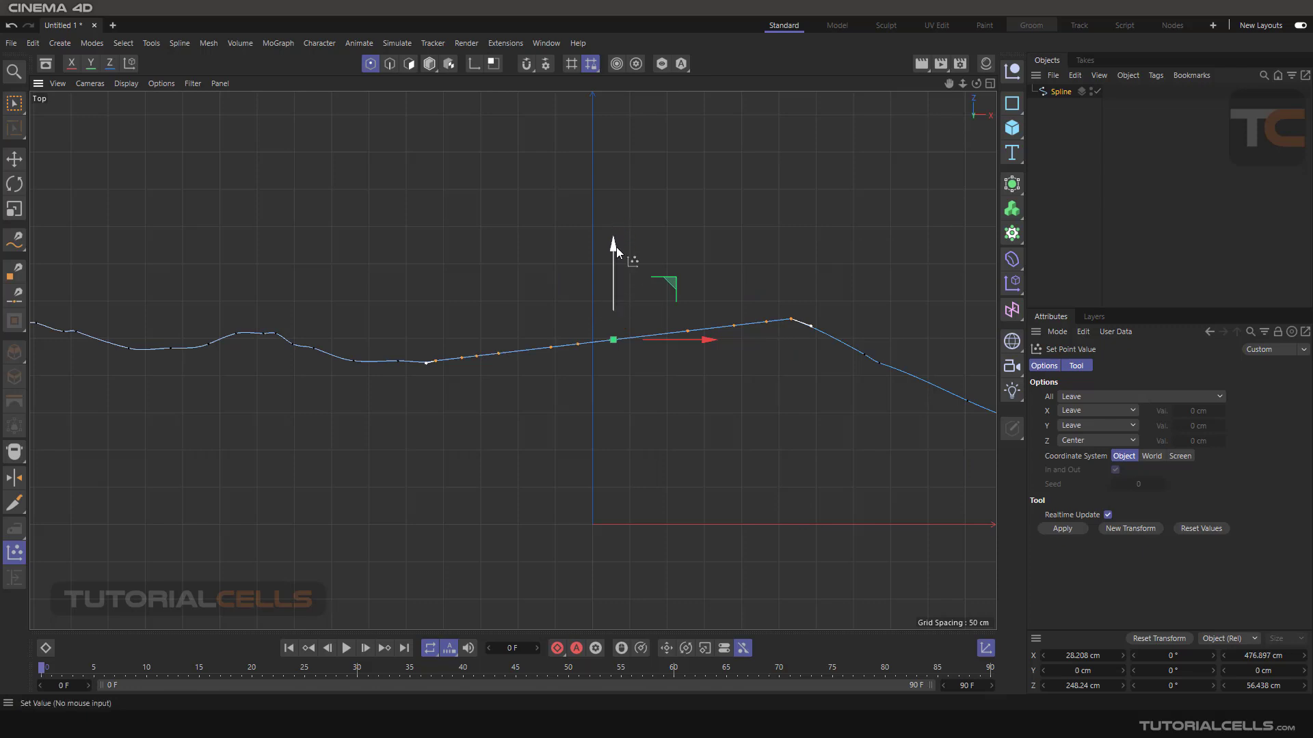
pyautogui.click(1071, 441)
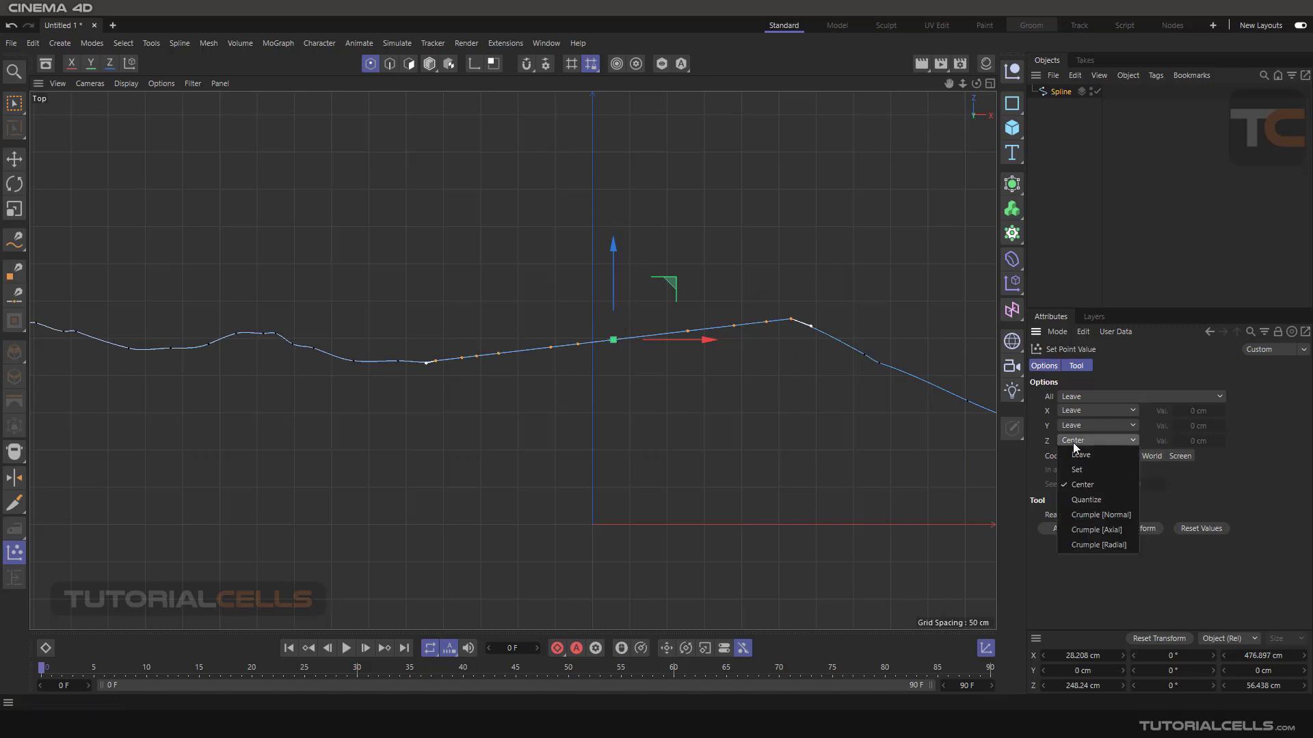
pyautogui.click(1081, 454)
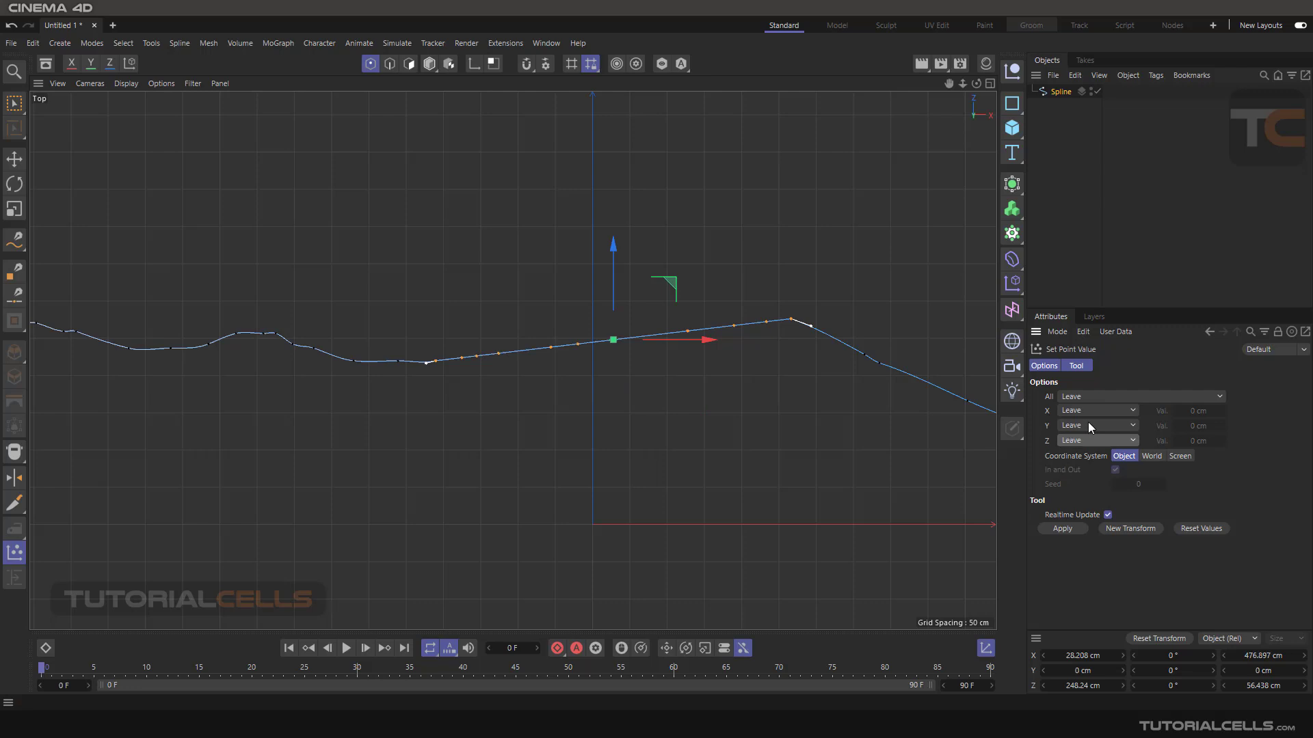
# - Trial-flatten the points to a fixed Z of 0 cm, then undo it
pyautogui.click(1081, 441)
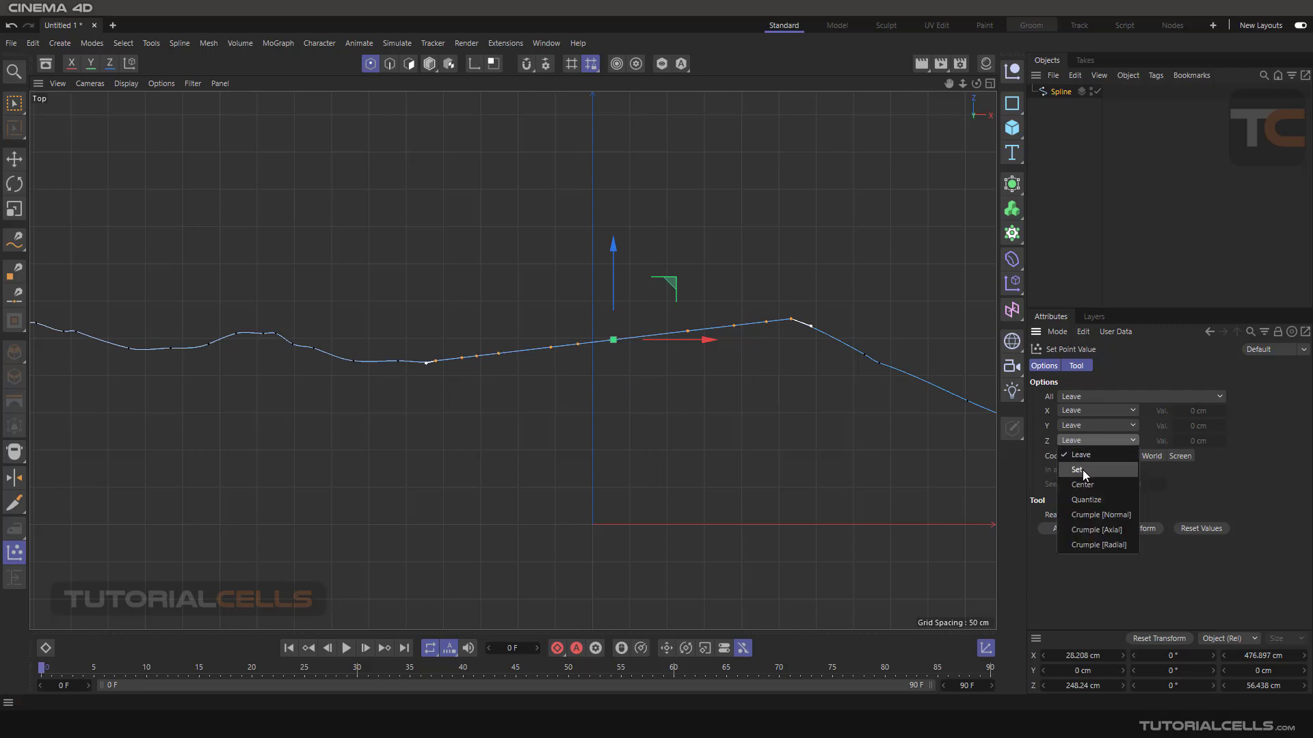
pyautogui.click(1083, 470)
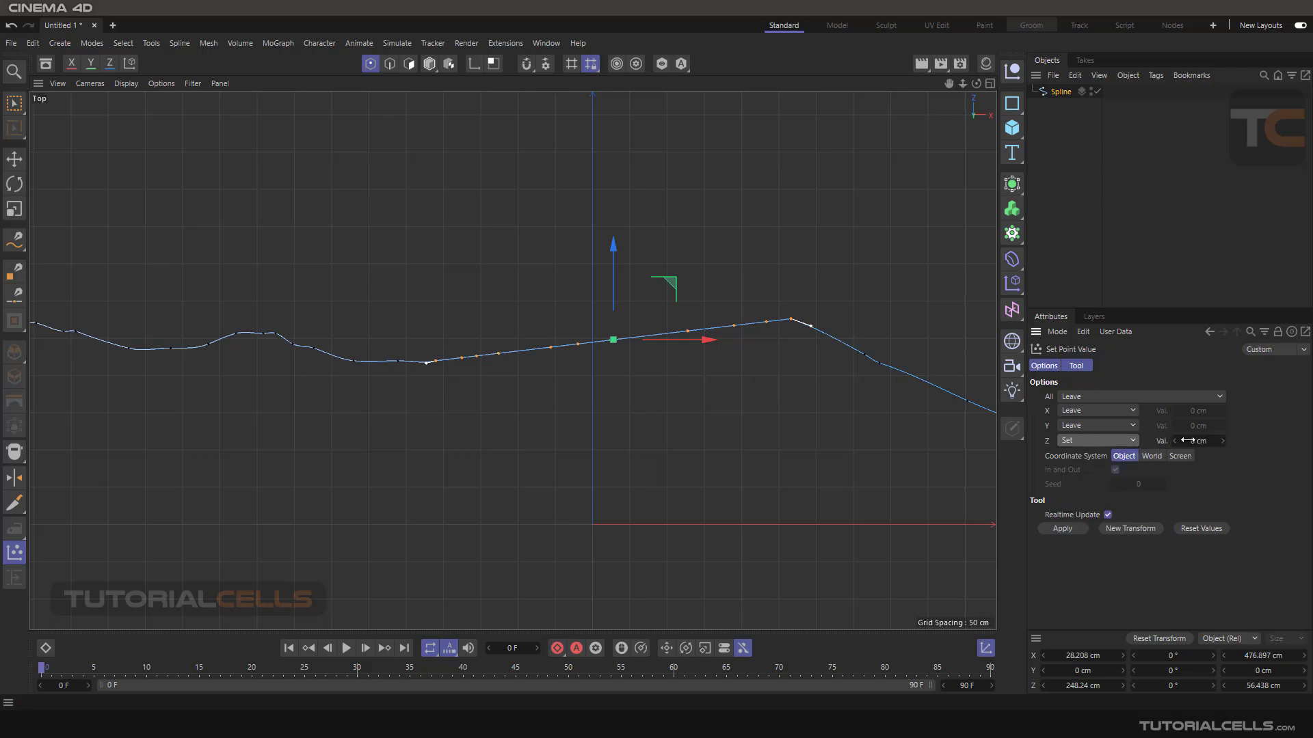
pyautogui.click(1063, 528)
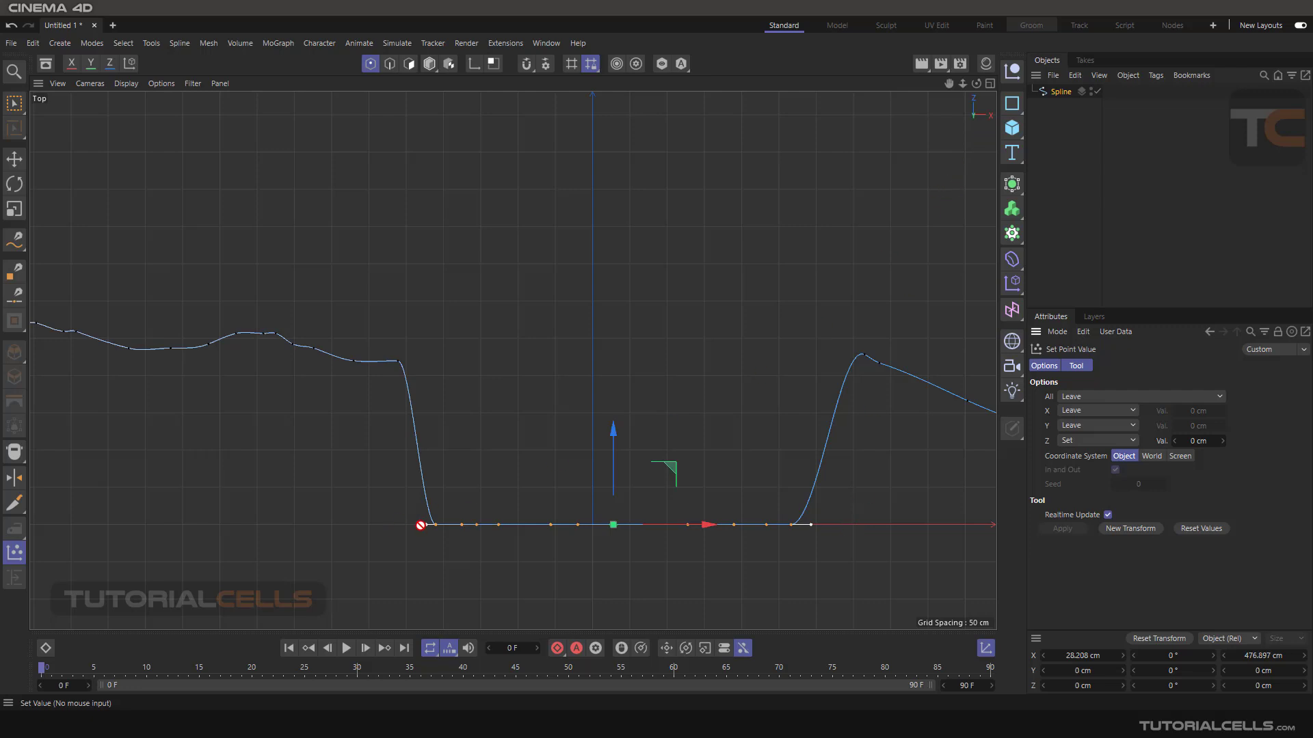
pyautogui.hotkey('ctrl', 'z')
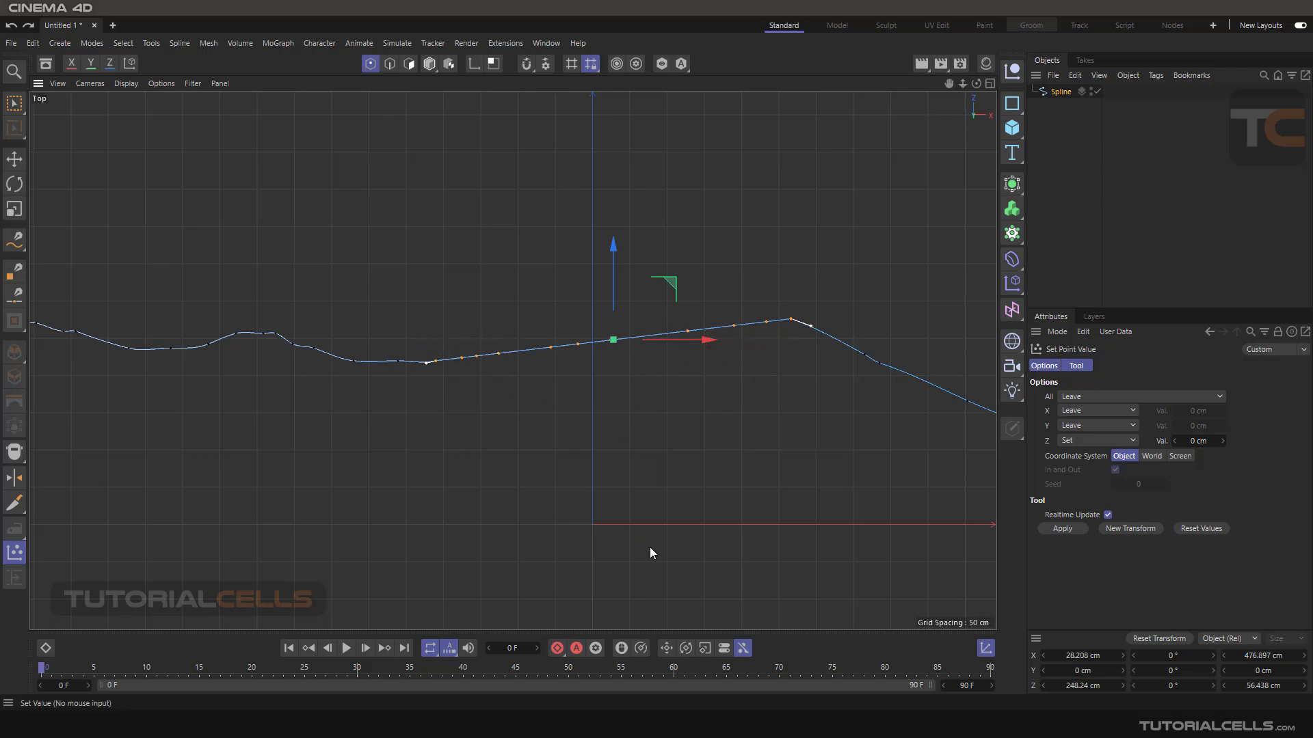
# - Apply Set Point Value with Z set to Center, levelling the points at their average height
pyautogui.click(1097, 439)
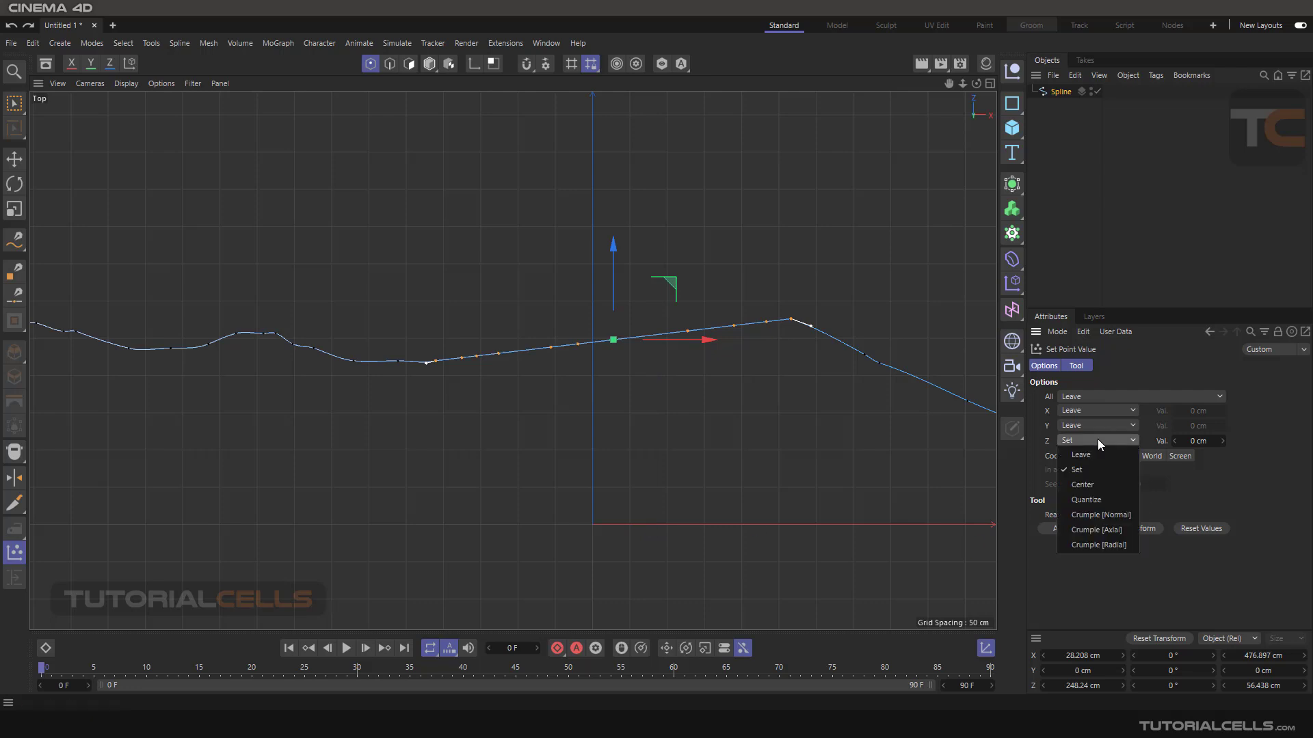
pyautogui.click(1085, 485)
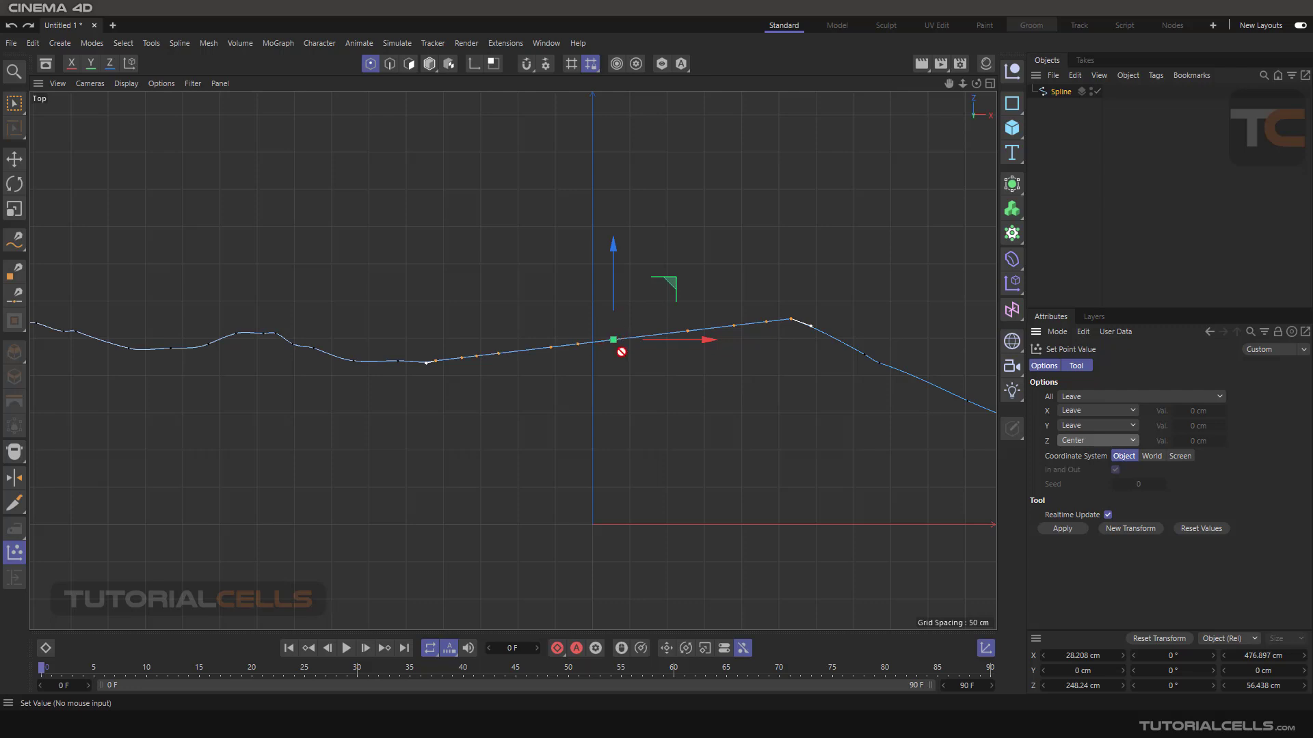
pyautogui.moveTo(612, 337); pyautogui.dragTo(615, 342)
pyautogui.click(613, 341)
pyautogui.rightClick(482, 367)
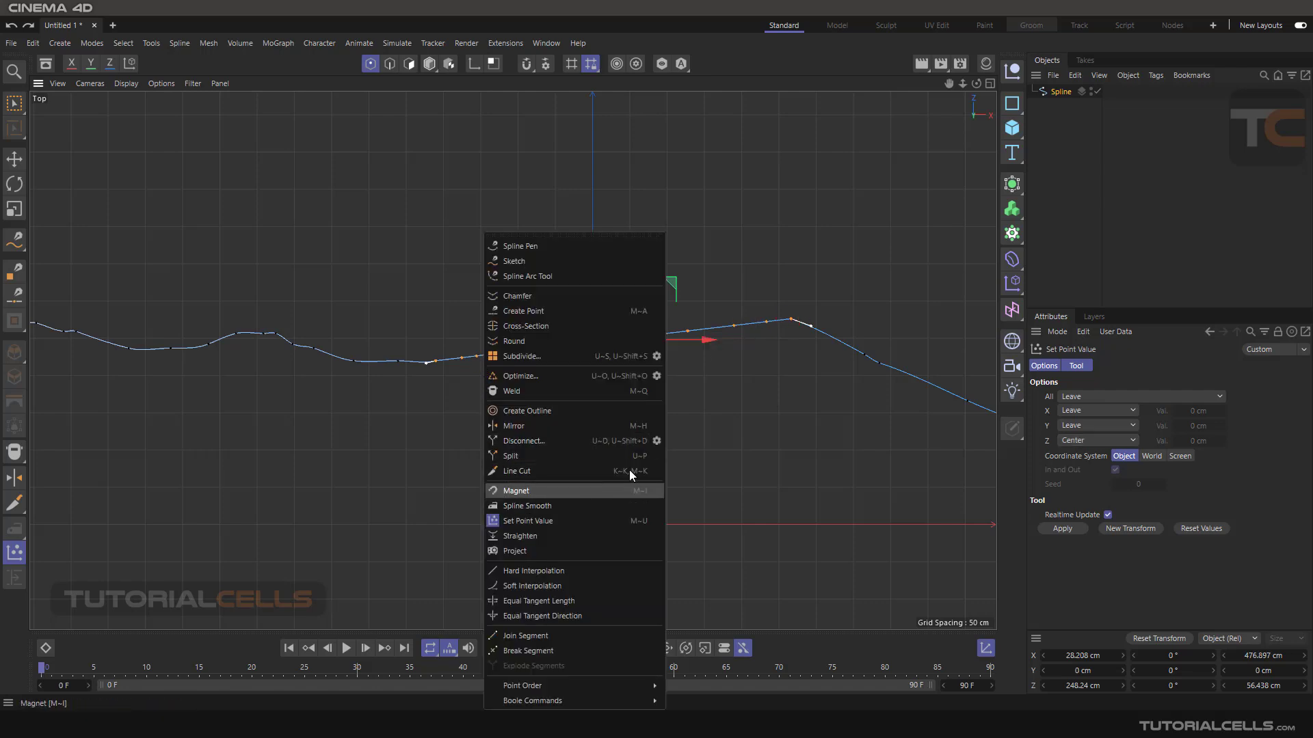
pyautogui.press('Escape')
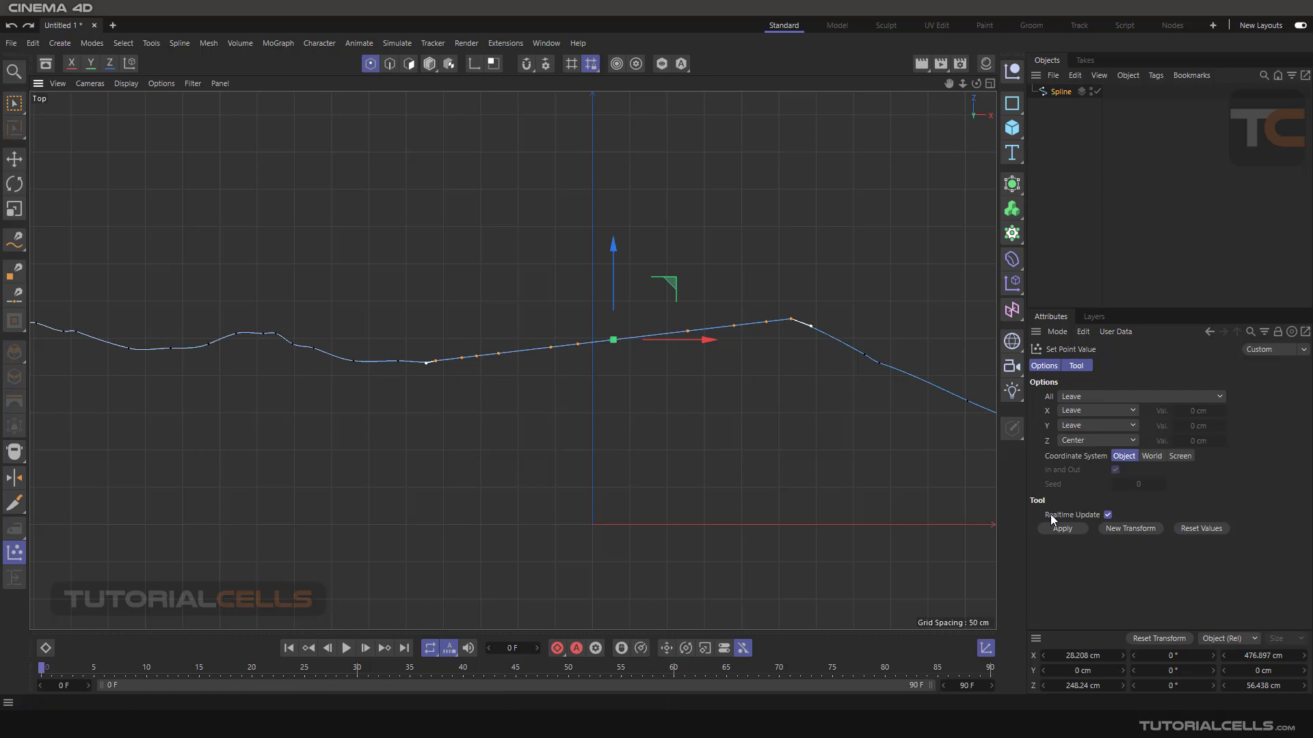
pyautogui.click(1061, 528)
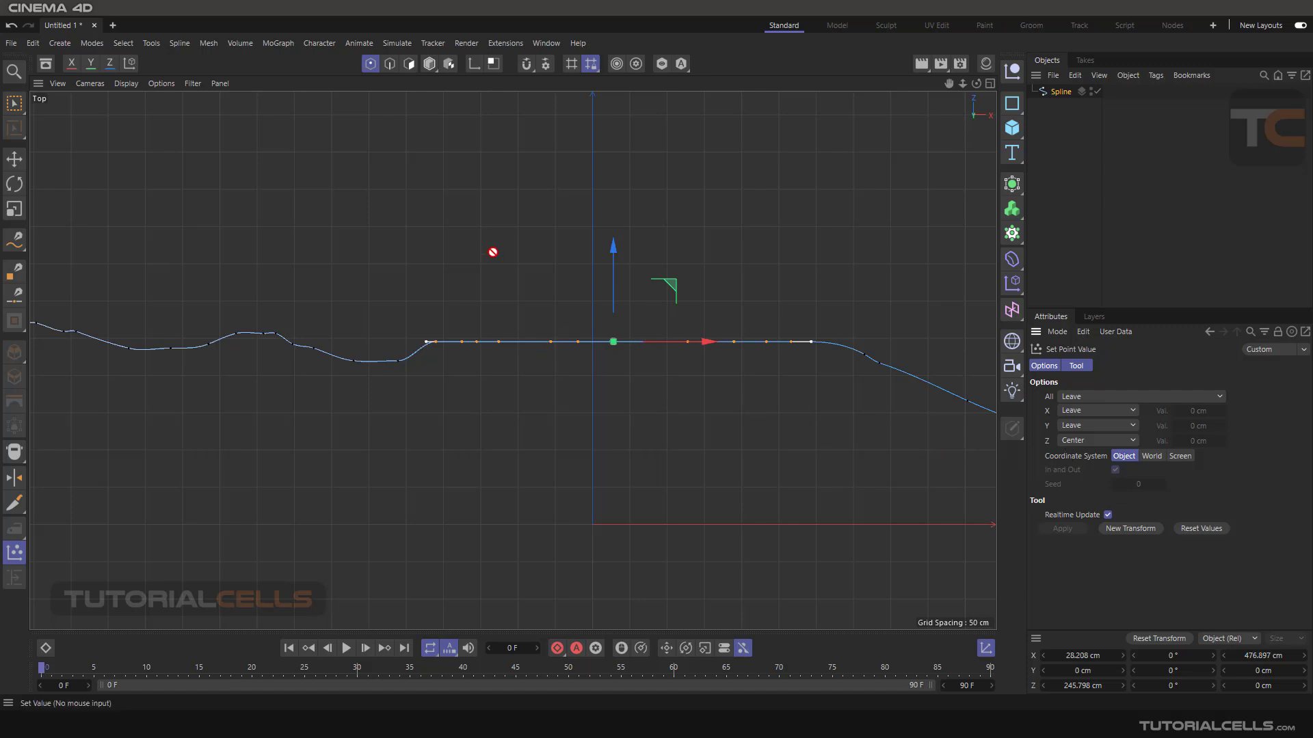
pyautogui.scroll(-2, 495, 238)
pyautogui.scroll(-2, 494, 238)
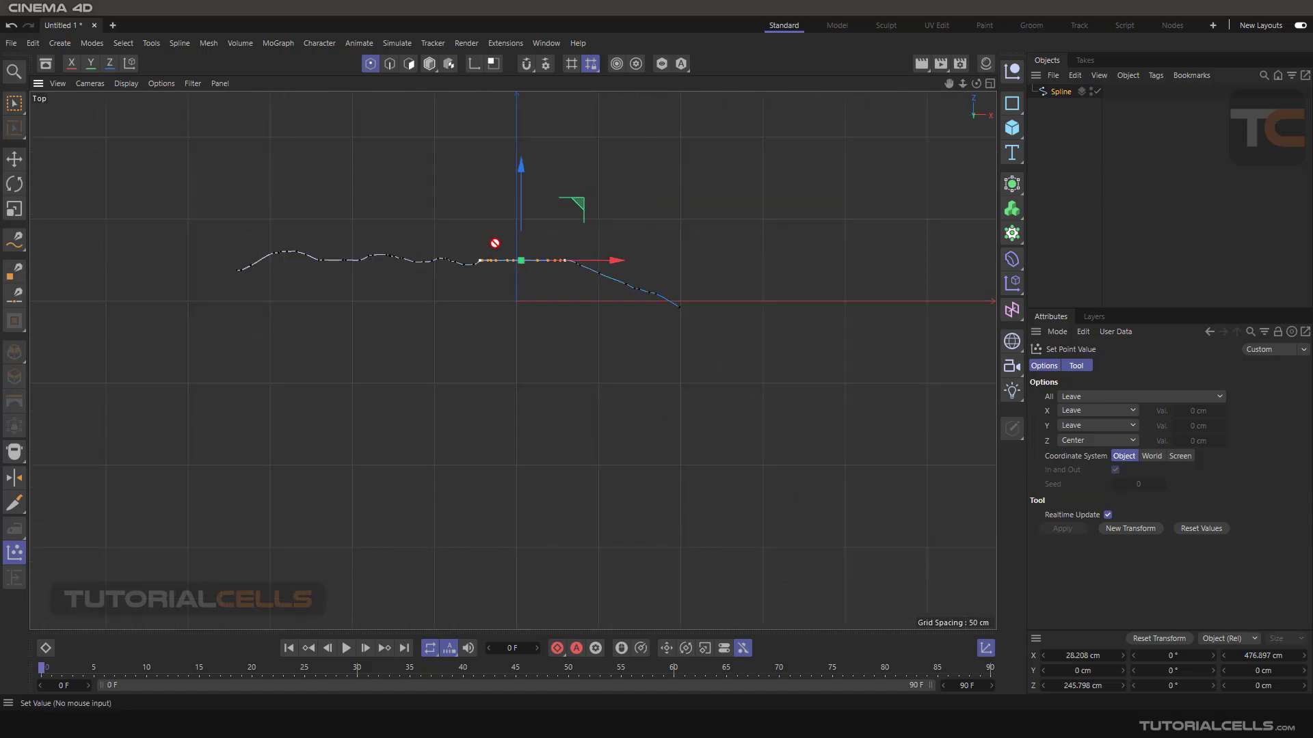
pyautogui.scroll(2, 494, 243)
pyautogui.scroll(2, 510, 258)
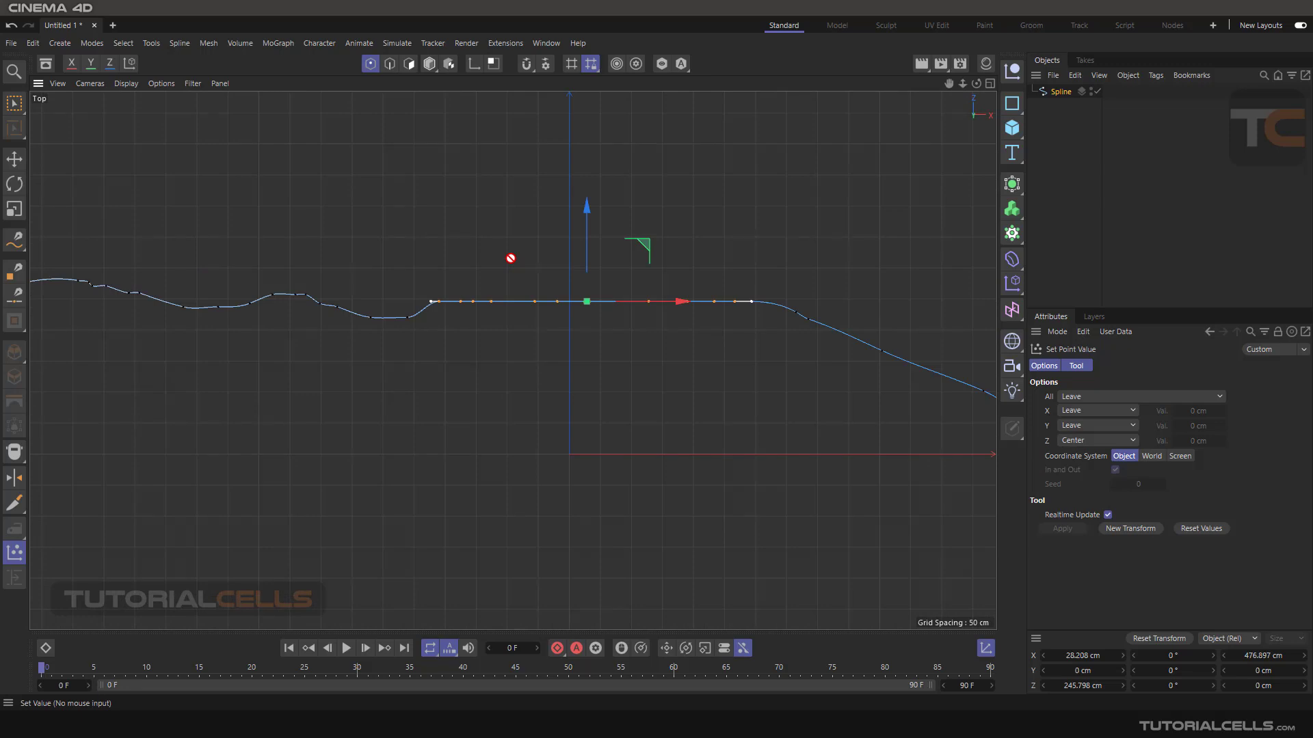